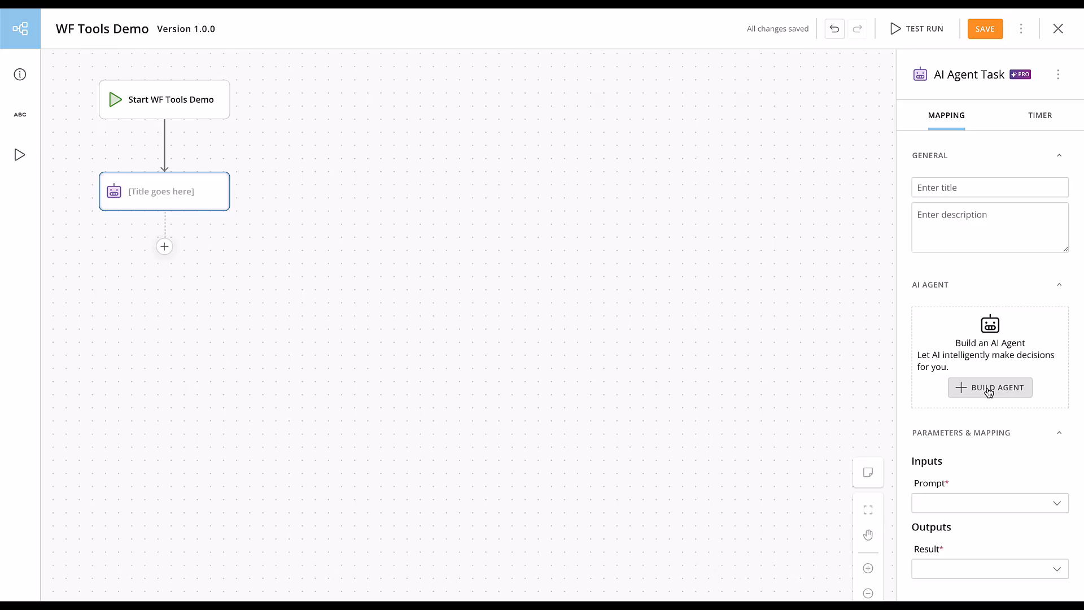
# Build a new AI agent and add the Dispatch Service Operator workflow, found by searching workflows for dis, as a tool.
pyautogui.click(988, 390)
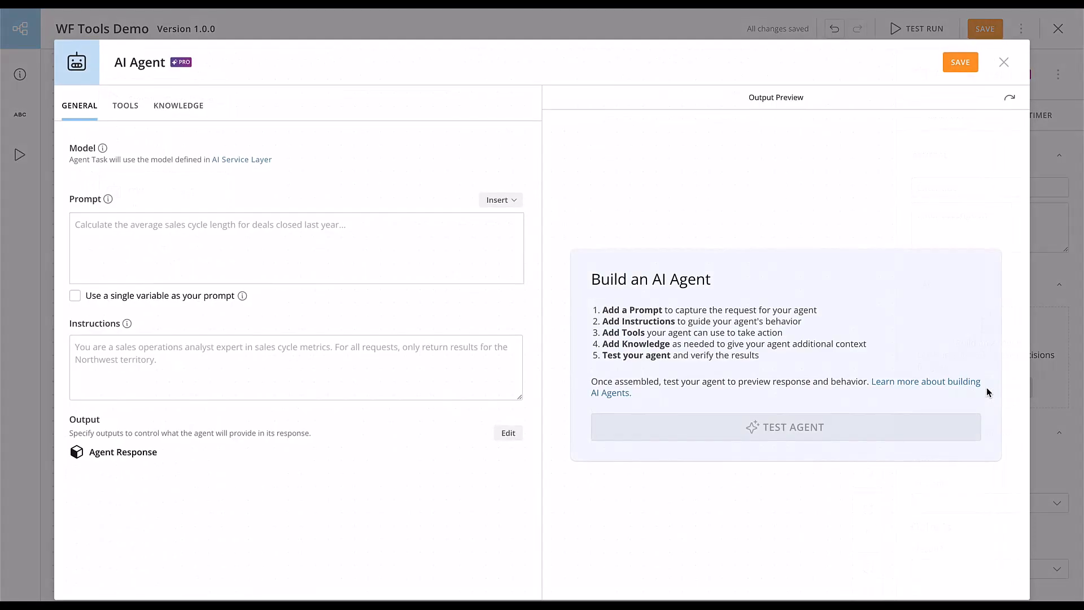
pyautogui.click(122, 109)
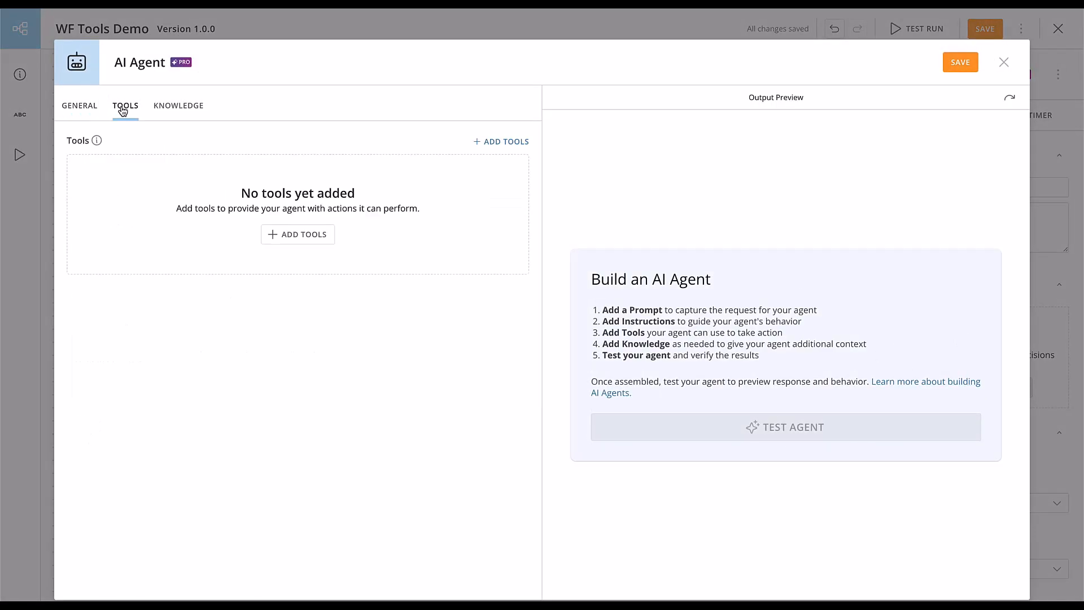
pyautogui.click(502, 143)
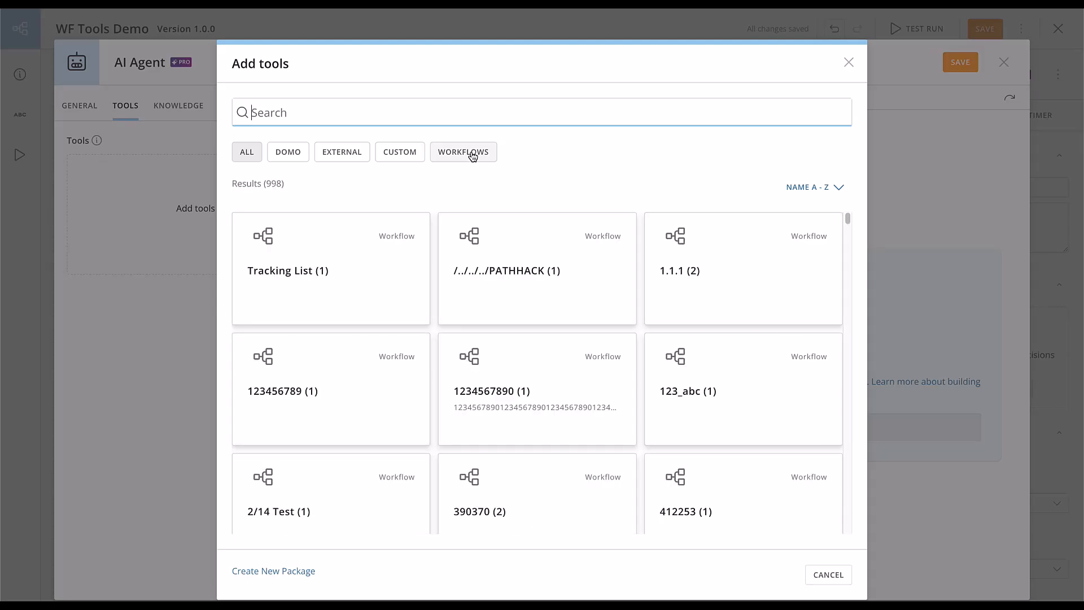
pyautogui.click(473, 156)
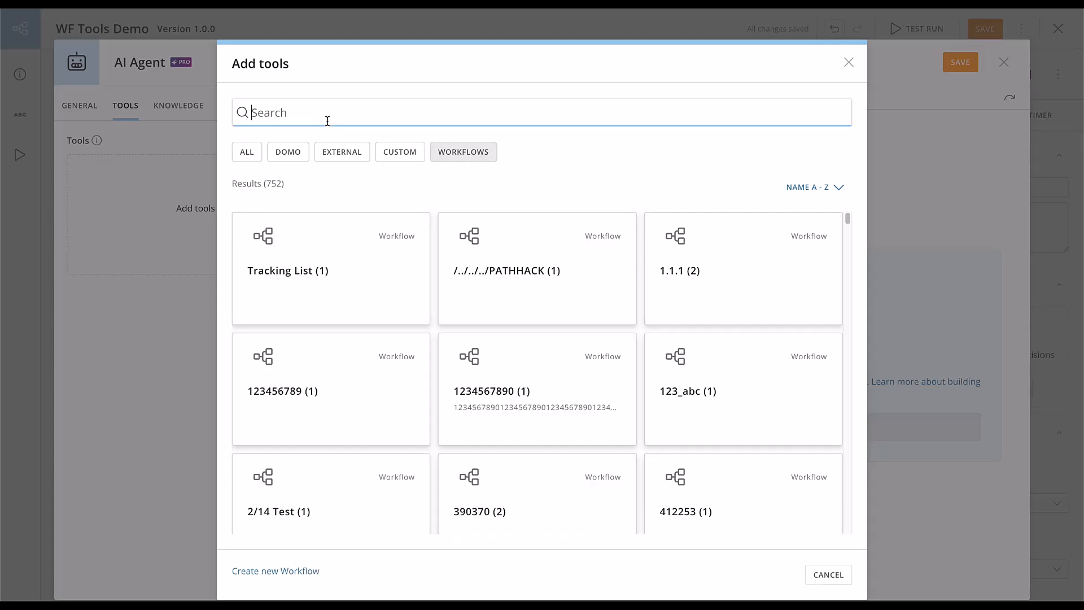
pyautogui.write('dis')
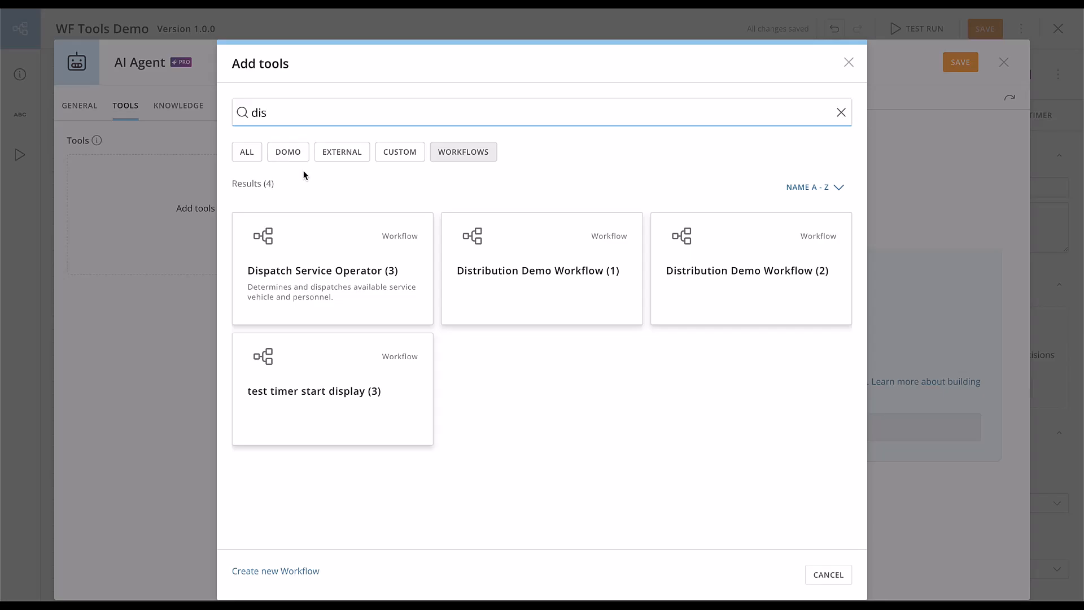
pyautogui.click(323, 258)
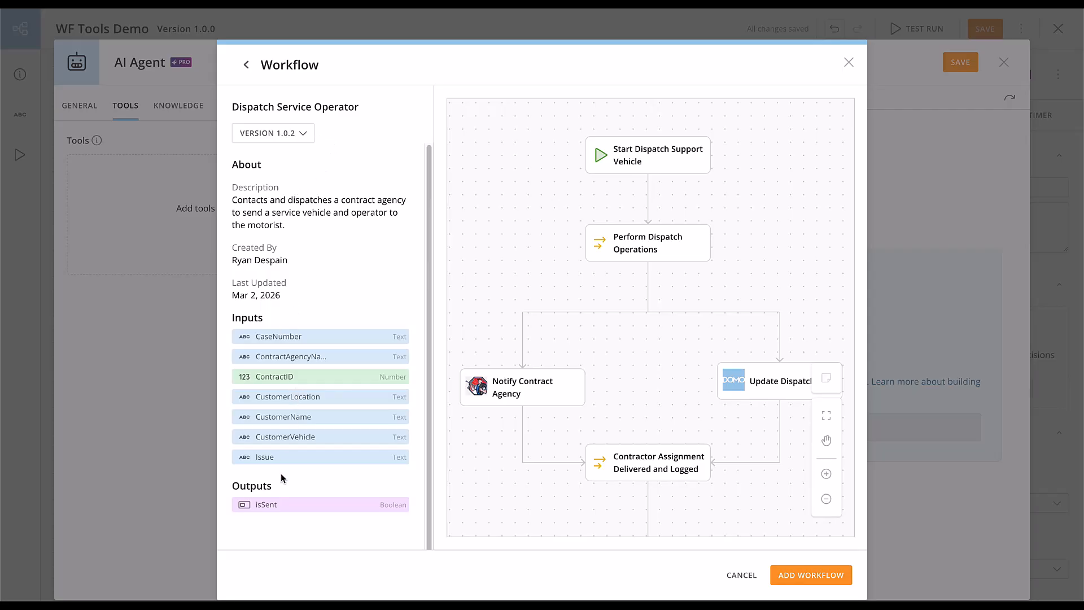
pyautogui.moveTo(619, 340)
pyautogui.mouseDown()
pyautogui.moveTo(653, 260)
pyautogui.moveTo(636, 247)
pyautogui.moveTo(638, 342)
pyautogui.mouseUp()
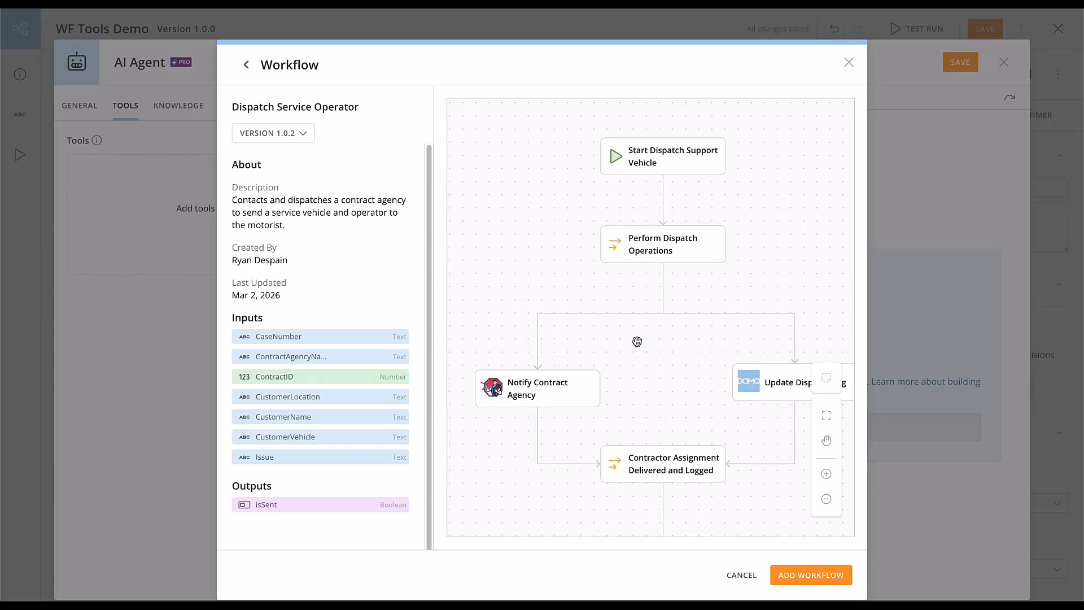
pyautogui.click(827, 577)
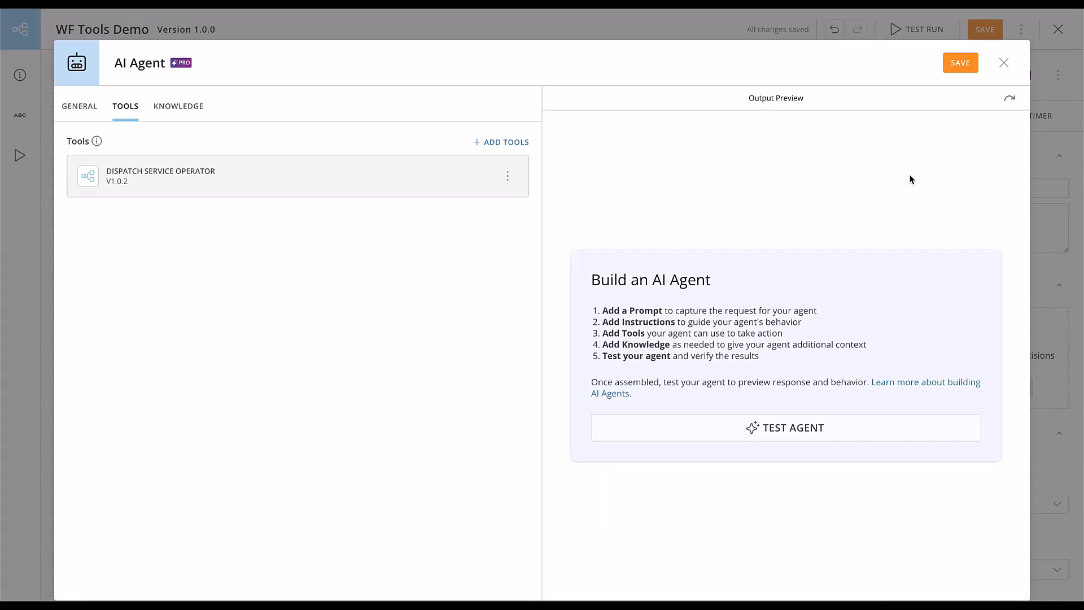
# Open the Dispatch Service Operator tool settings and examine its name, description and input parameter description fields.
pyautogui.click(457, 181)
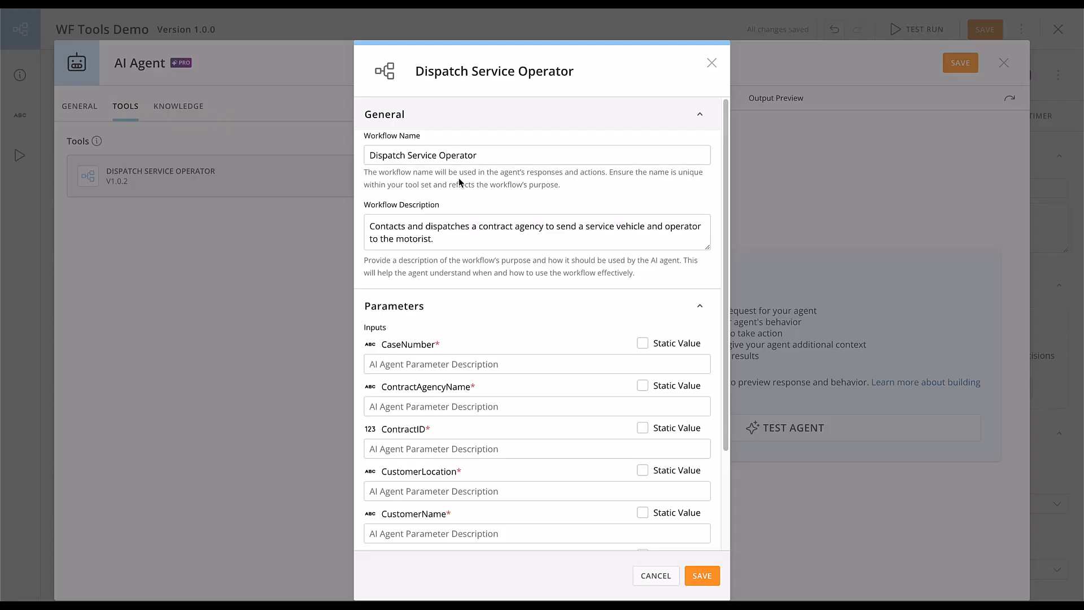
pyautogui.click(443, 364)
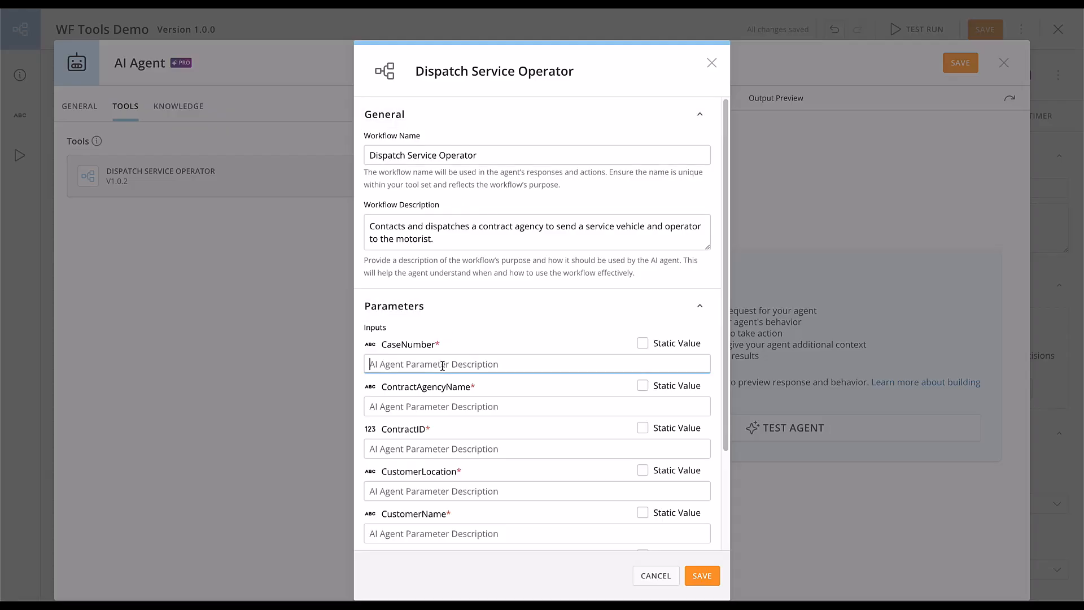
pyautogui.scroll(-1, 443, 364)
pyautogui.click(439, 349)
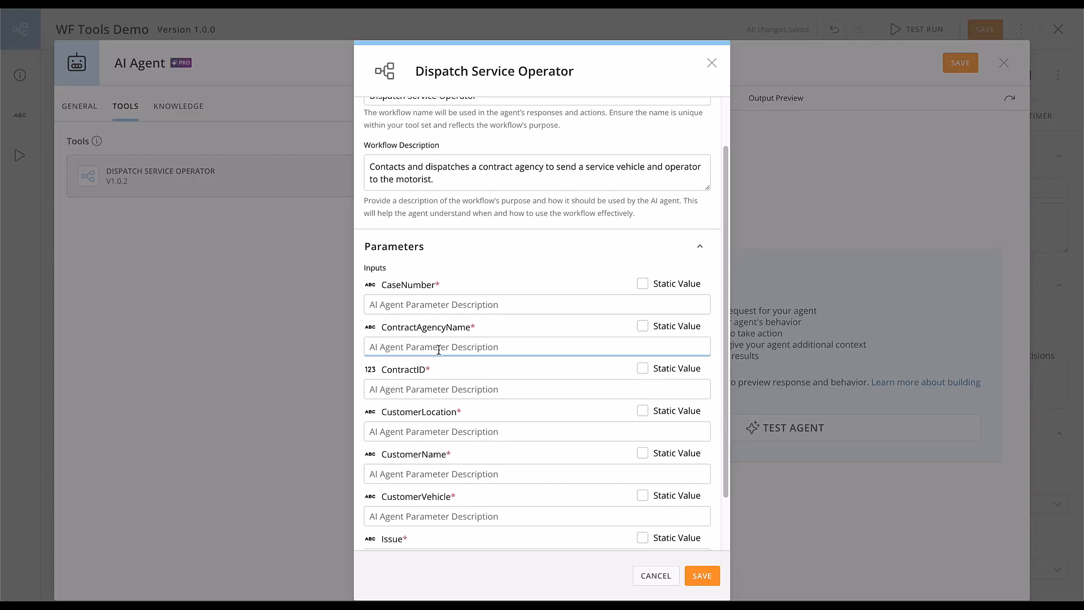
pyautogui.click(435, 389)
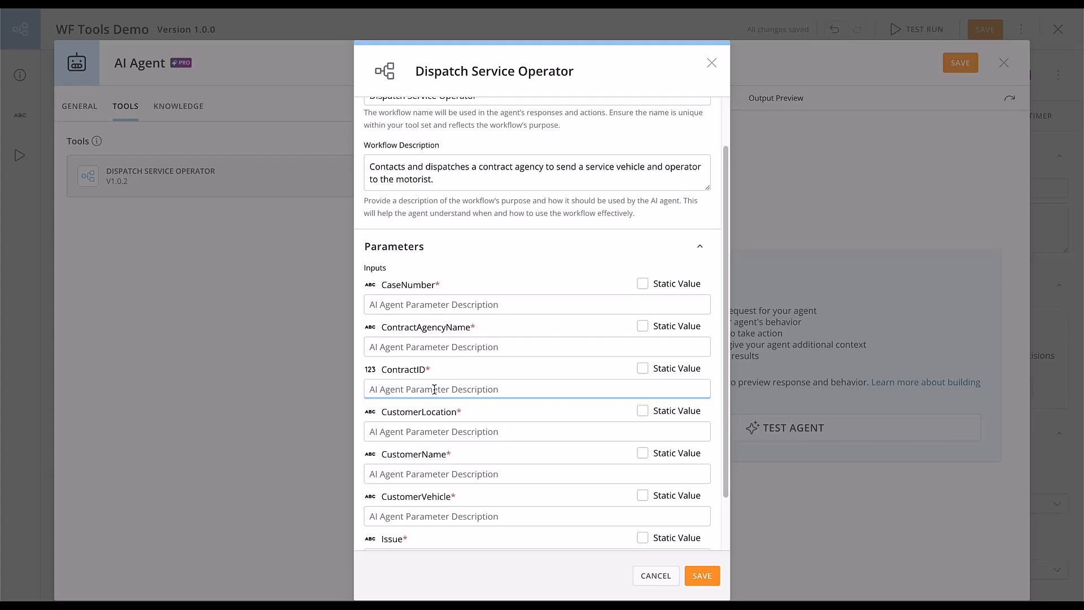
pyautogui.scroll(1, 434, 389)
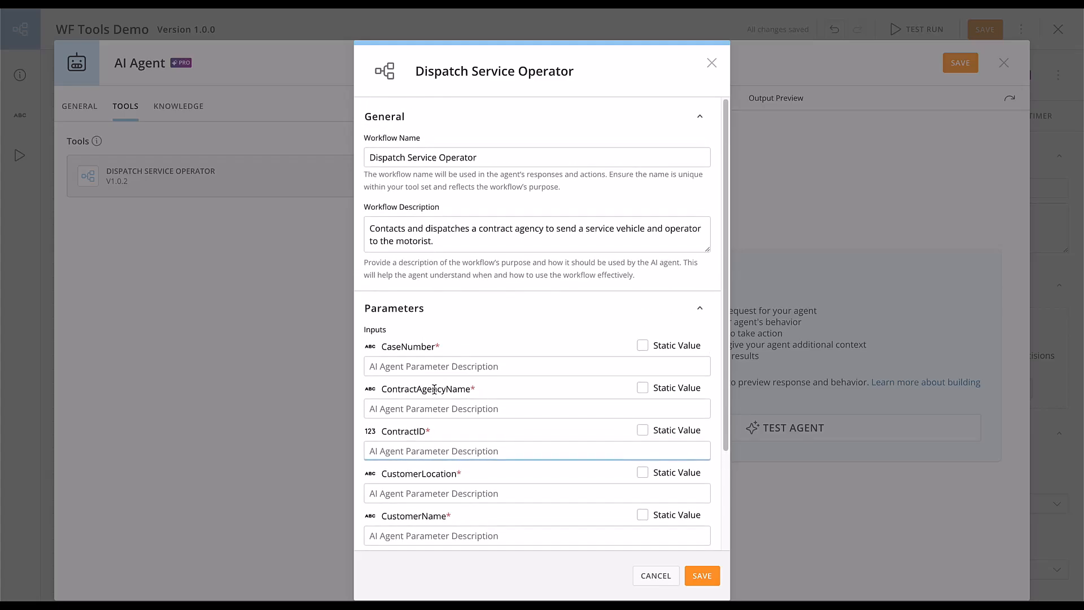
pyautogui.click(457, 247)
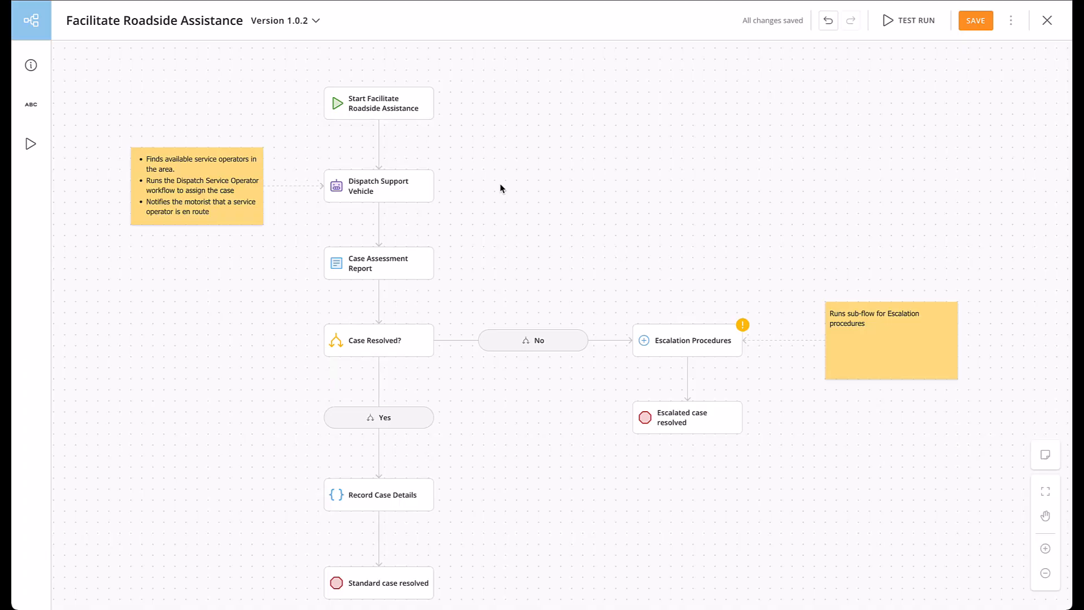
# Open the AI agent of the Dispatch Support Vehicle task and read through its prompt and instructions.
pyautogui.click(414, 187)
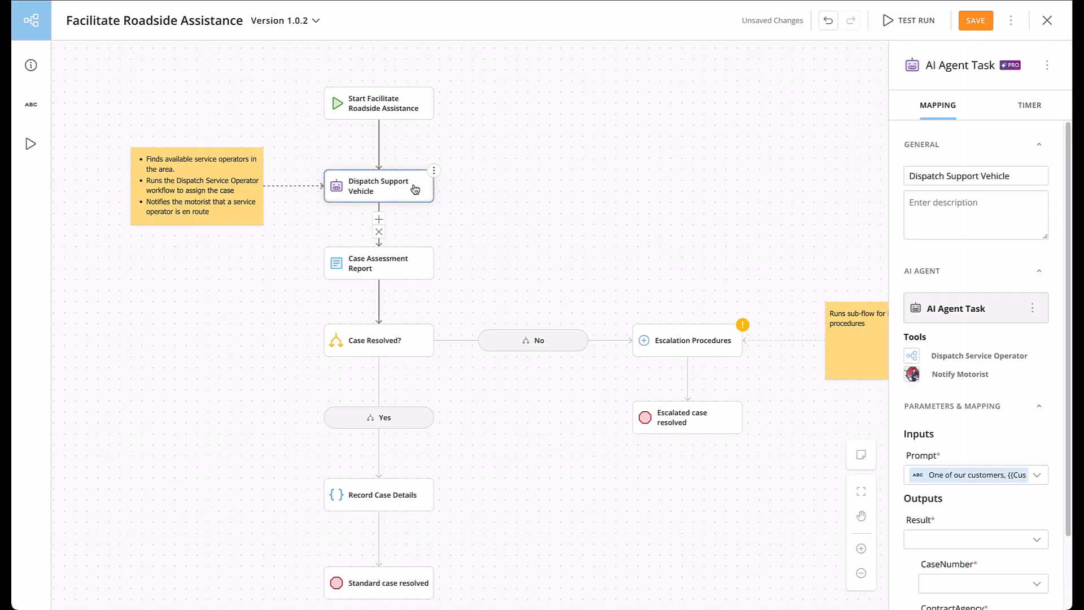
pyautogui.click(1033, 309)
pyautogui.click(968, 347)
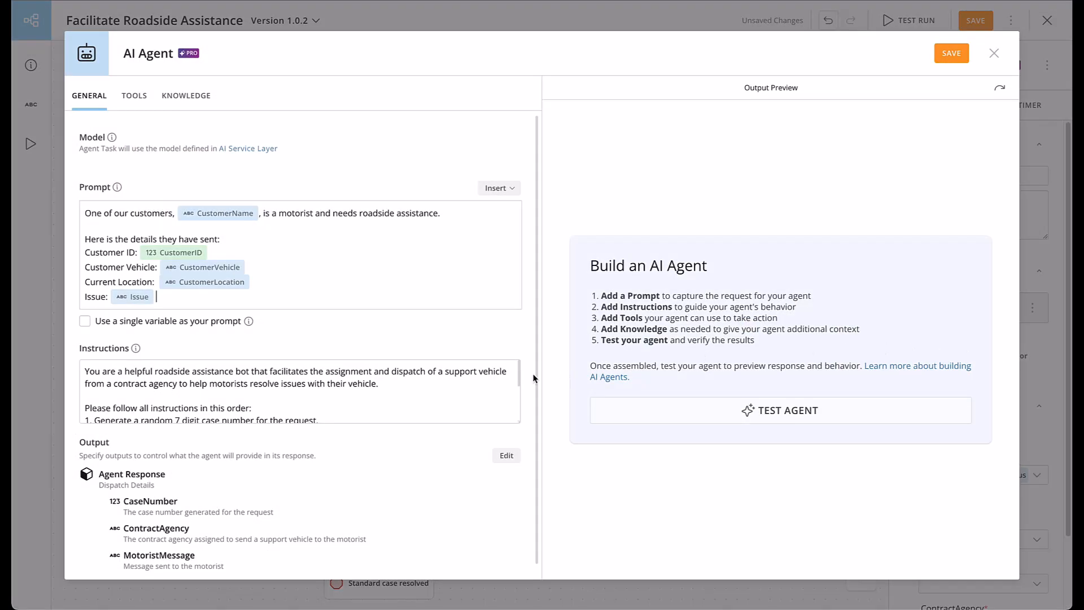
pyautogui.click(432, 403)
pyautogui.scroll(-2, 431, 404)
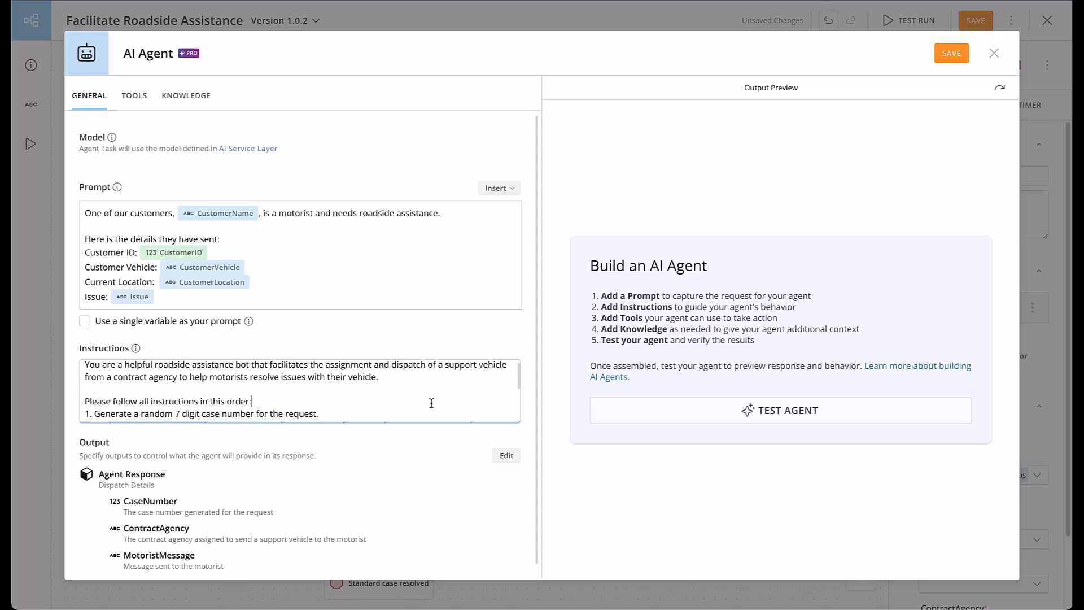
pyautogui.scroll(-1, 431, 403)
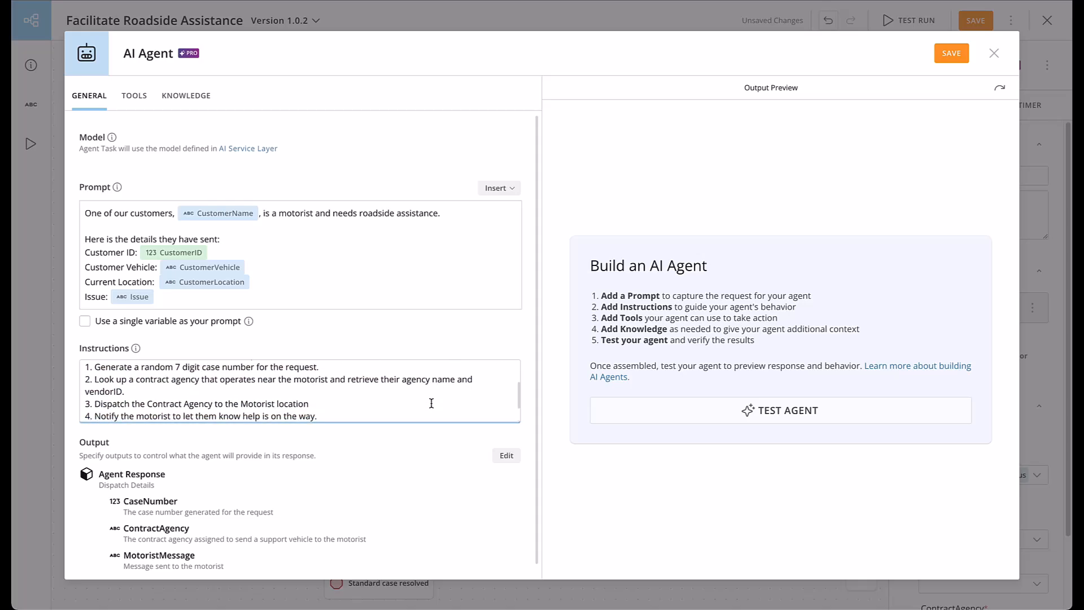
pyautogui.scroll(-2, 432, 403)
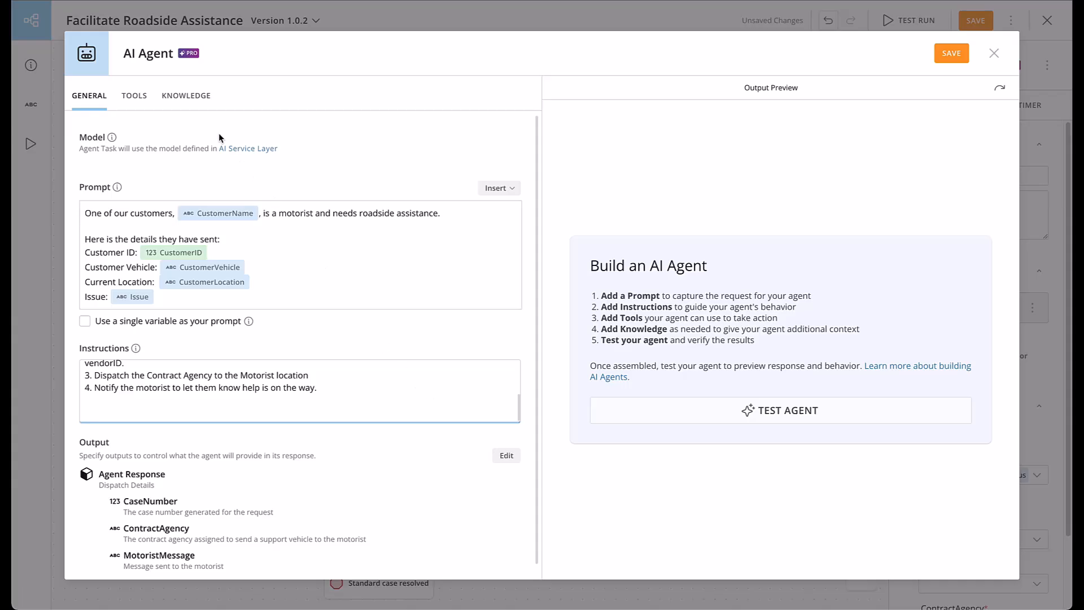
# Review the agent's knowledge datasets and its tools, then return to its general settings.
pyautogui.click(199, 95)
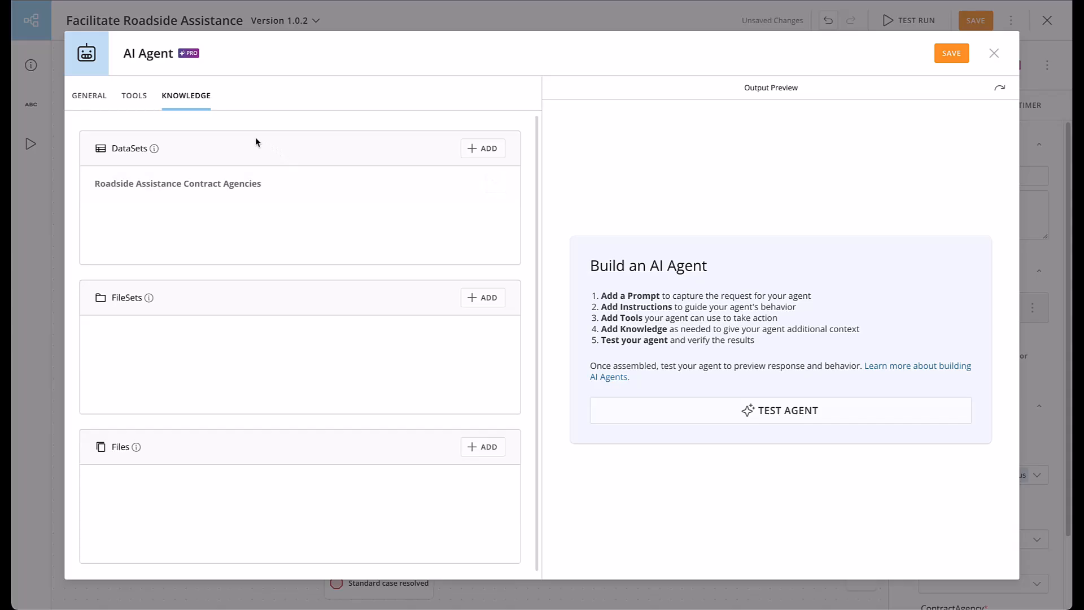
pyautogui.click(134, 97)
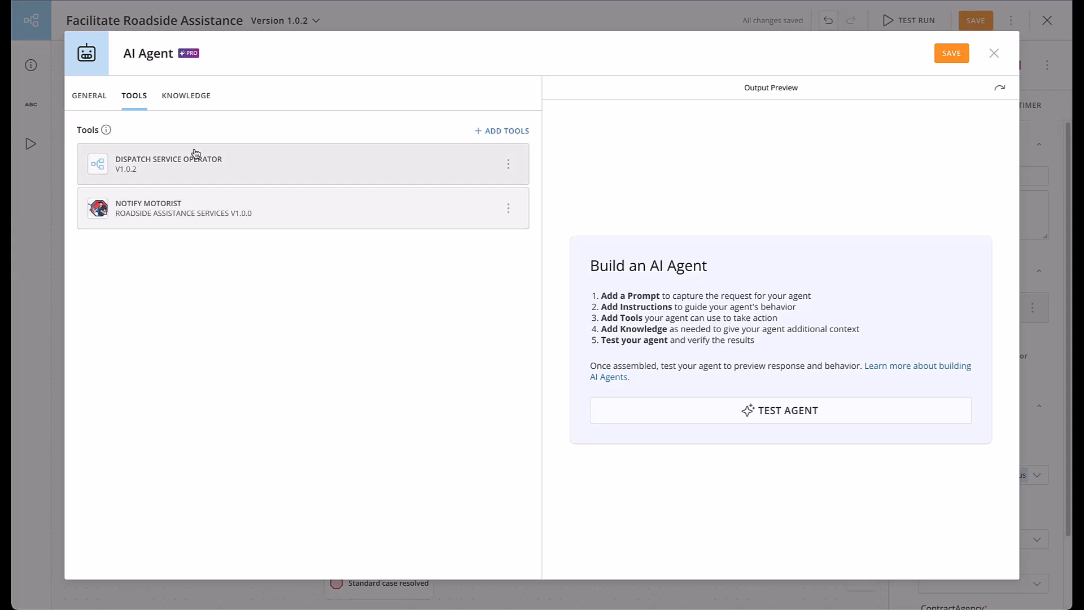
pyautogui.click(98, 101)
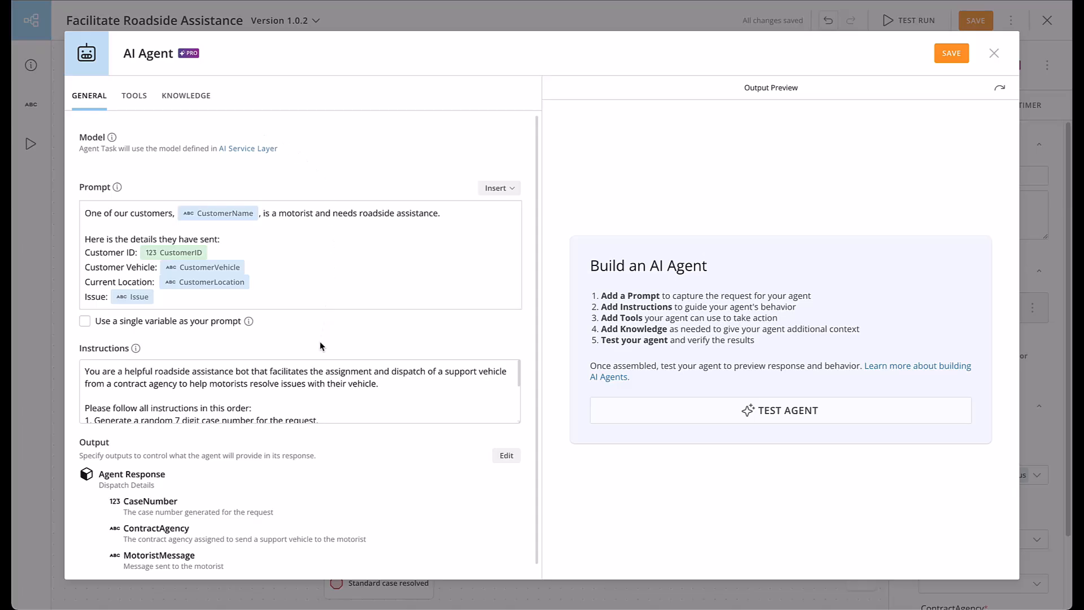
# Start an agent test and set the Issue test input to flat tire.
pyautogui.scroll(-1, 303, 432)
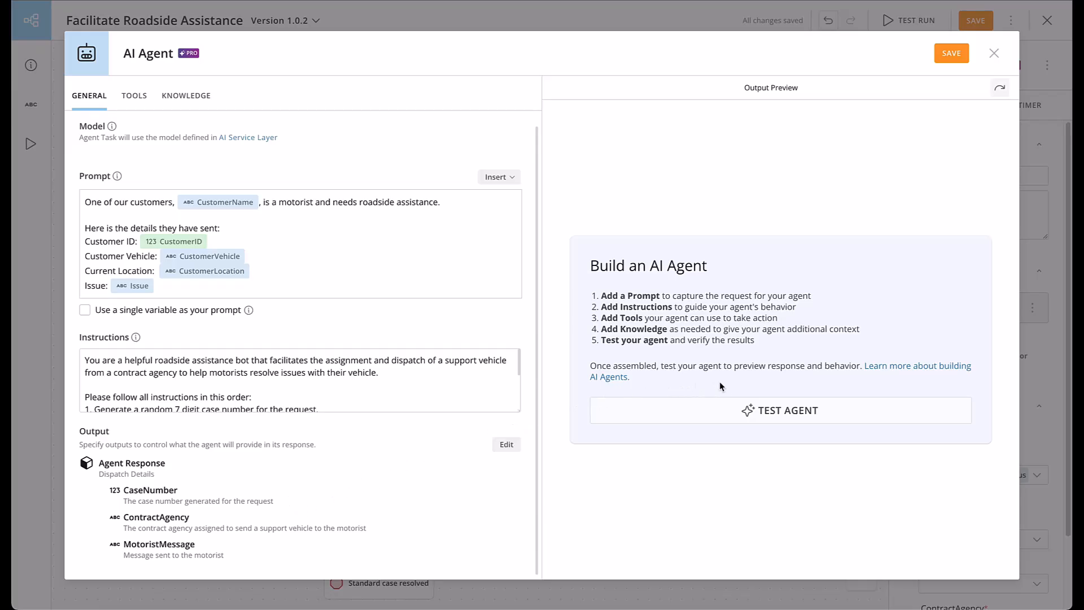
pyautogui.click(782, 410)
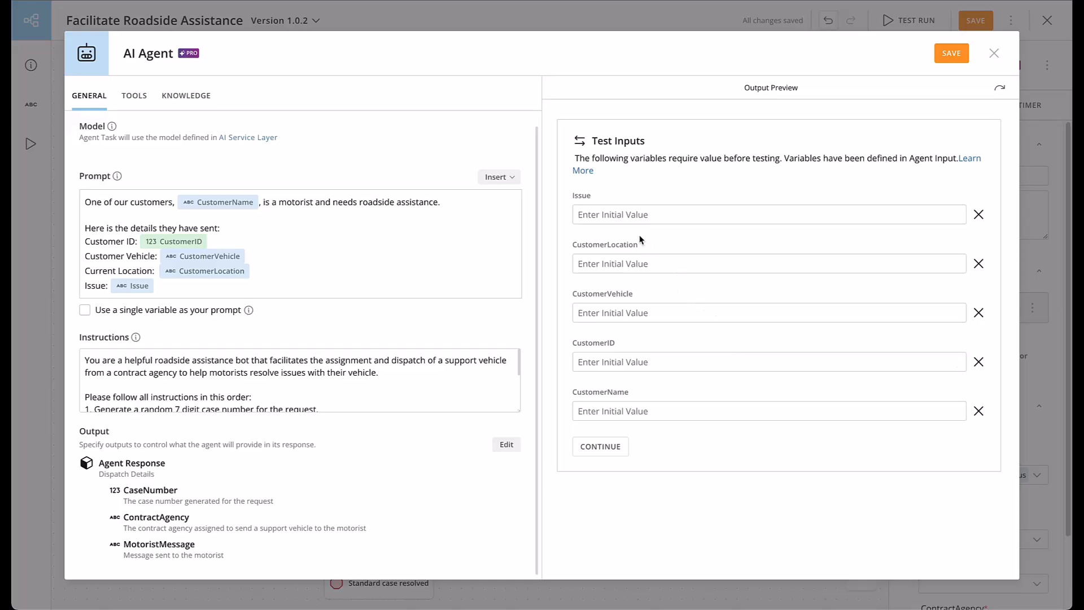
pyautogui.click(622, 215)
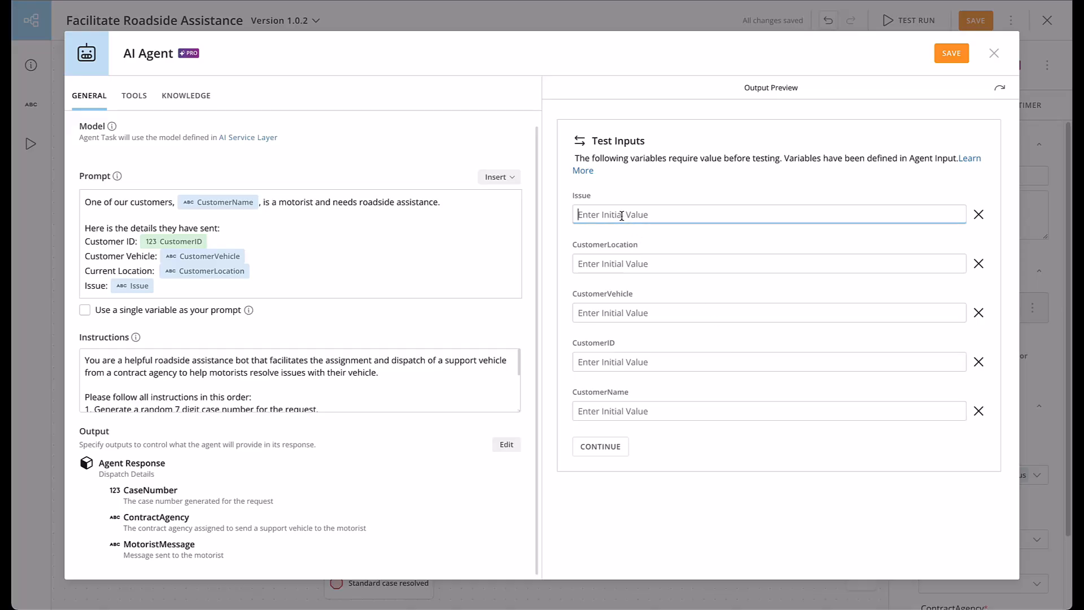
pyautogui.write('flat tire')
pyautogui.press('Tab')
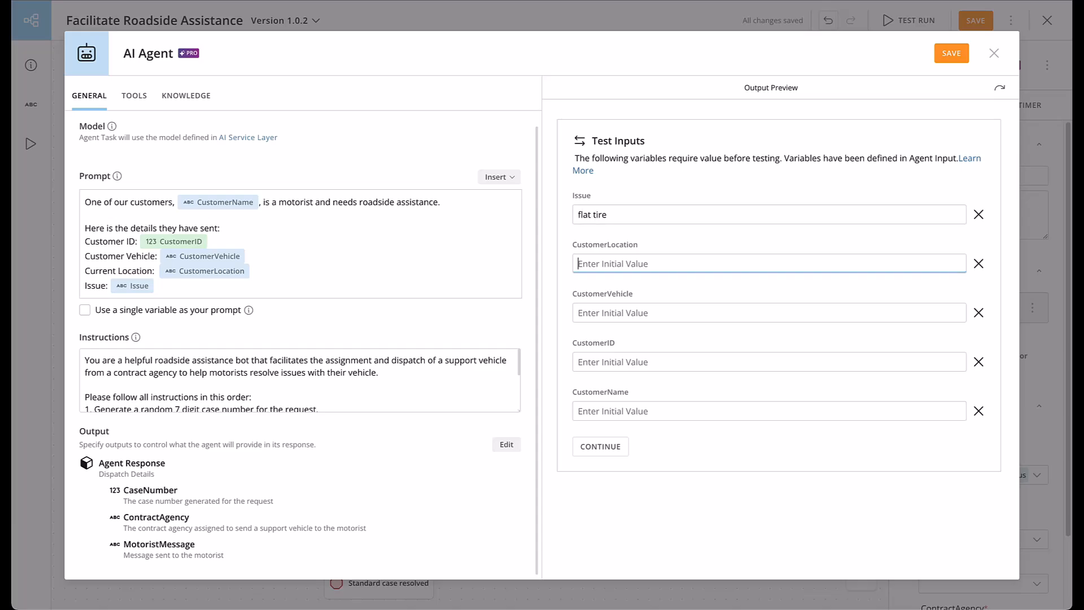
# Set CustomerLocation to North of Price at mile marker 255 and CustomerVehicle to Honda Civic.
pyautogui.write('North of Price at mile marker ')
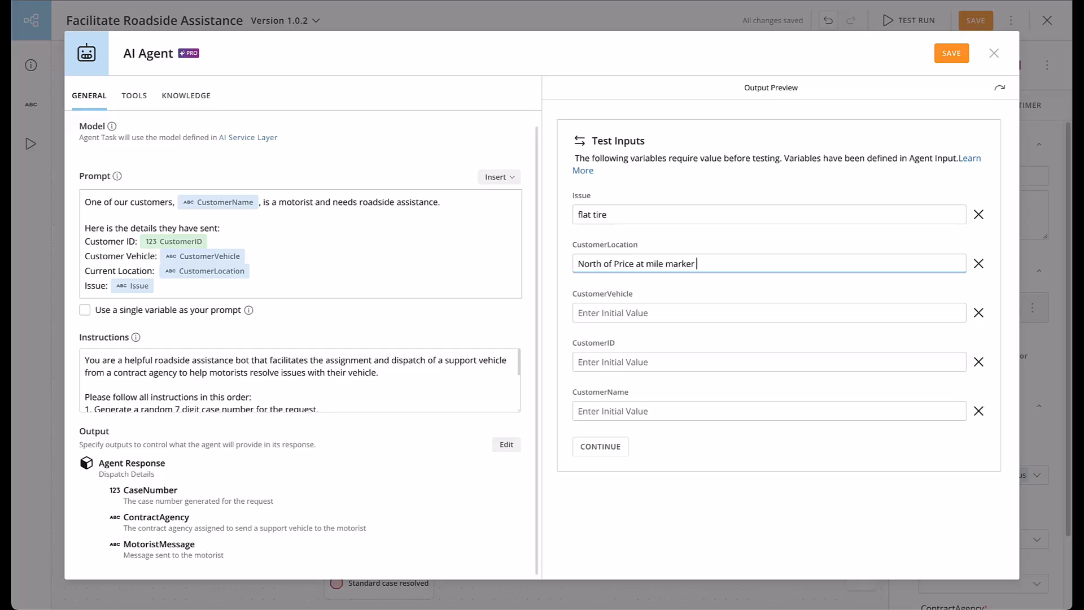
pyautogui.write('255')
pyautogui.press('Tab')
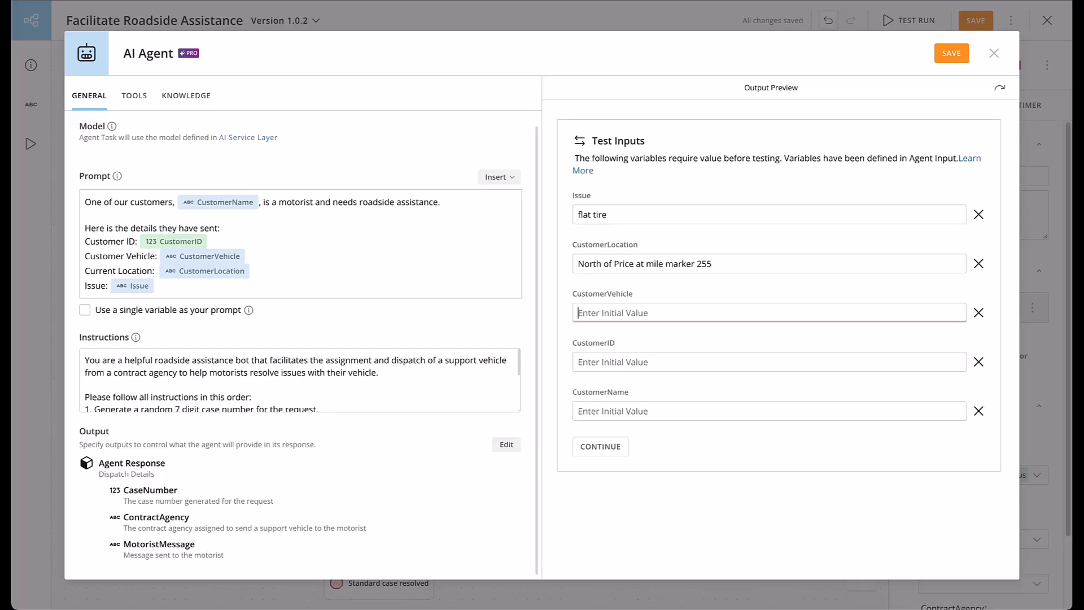
pyautogui.write('Honda Civic')
pyautogui.press('Tab')
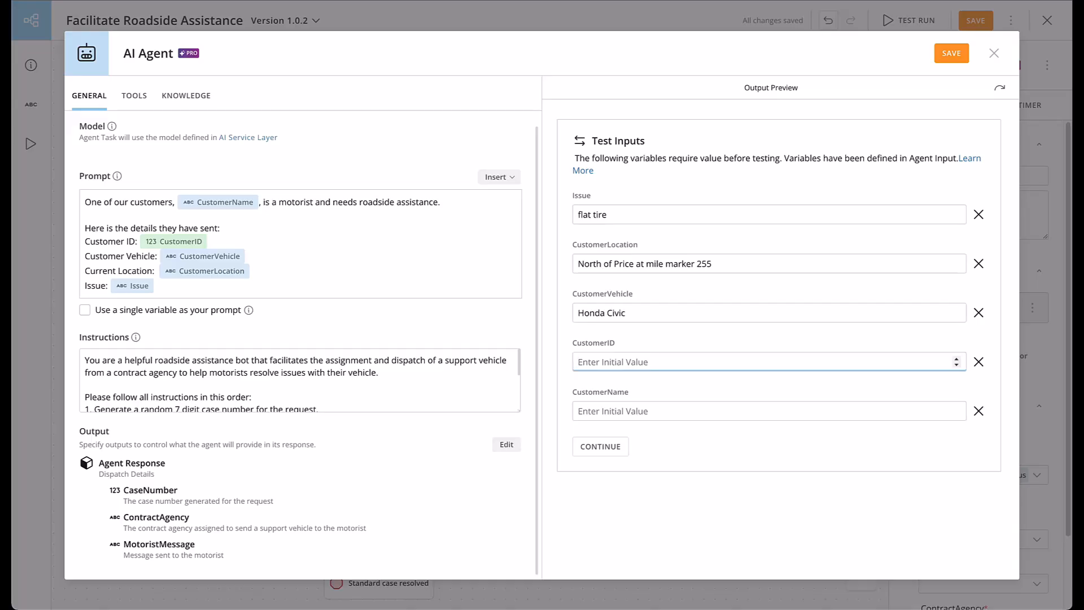
# Enter the customer ID and the customer's full name, and continue to run the agent test.
pyautogui.write('4530345')
pyautogui.press('Tab')
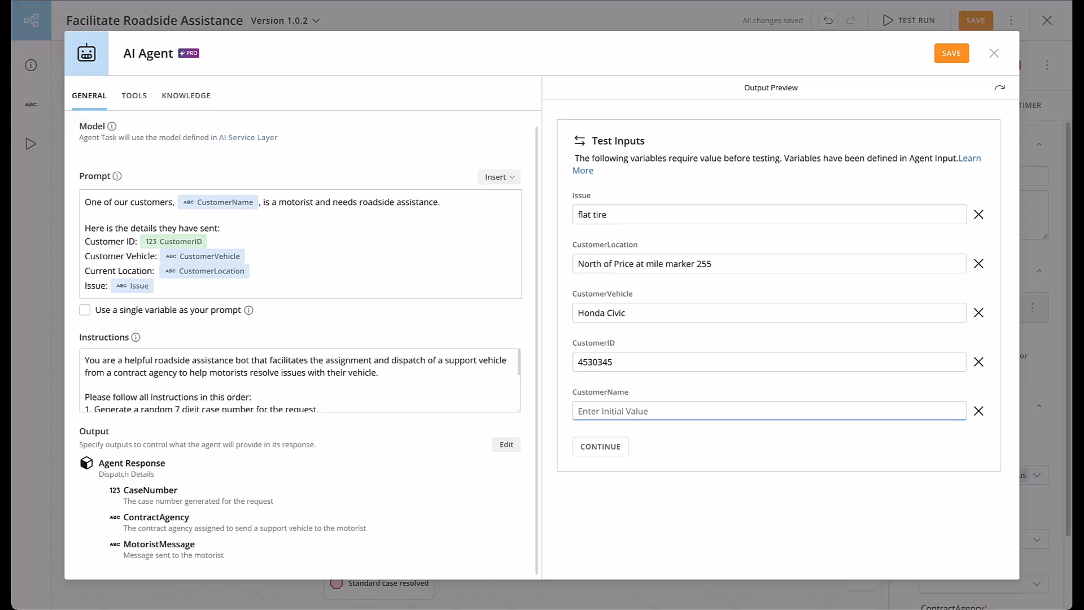
pyautogui.write('Joey Nogo')
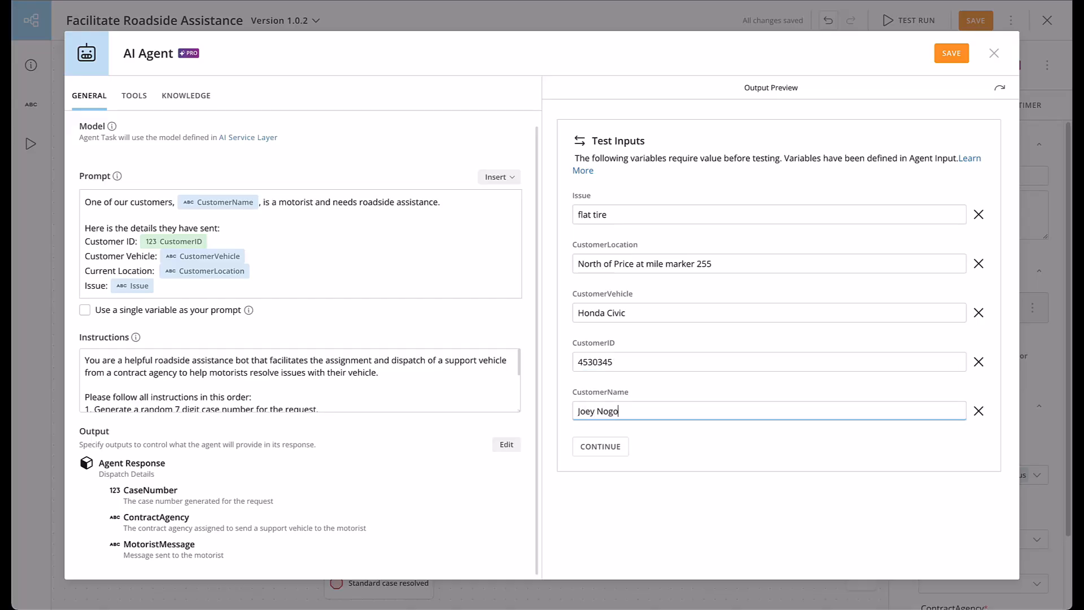
pyautogui.click(601, 447)
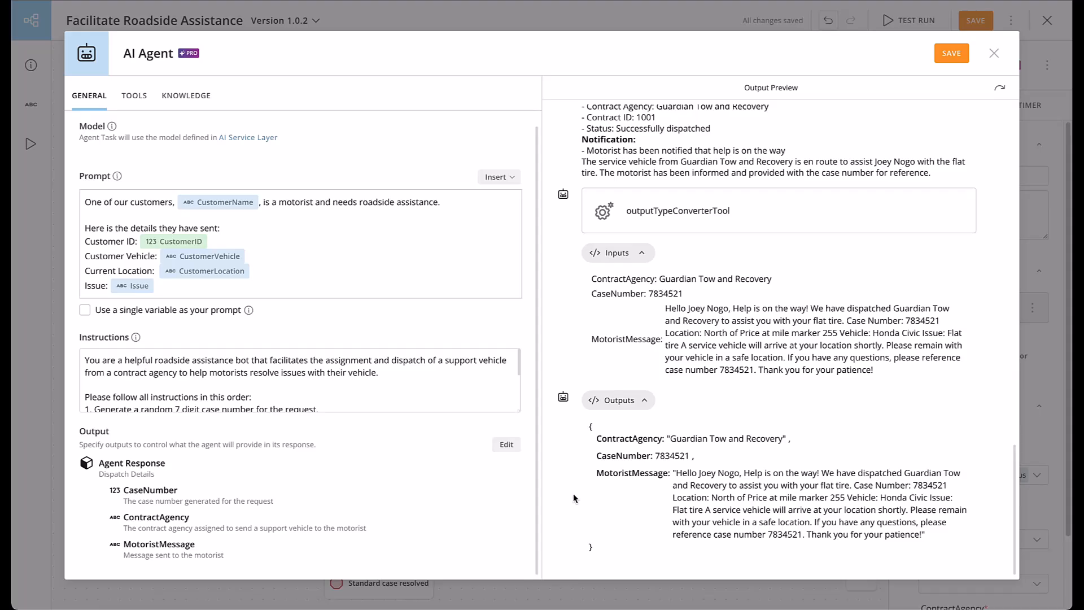
# Scroll through the test output to examine the agent's steps and tool calls.
pyautogui.scroll(15, 574, 498)
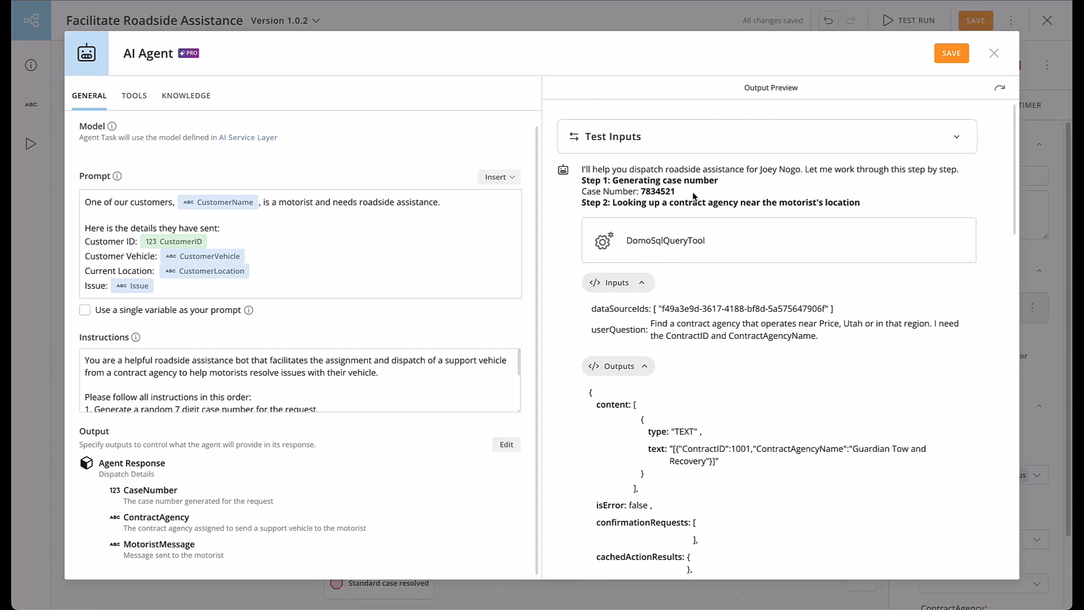
pyautogui.scroll(-1, 692, 192)
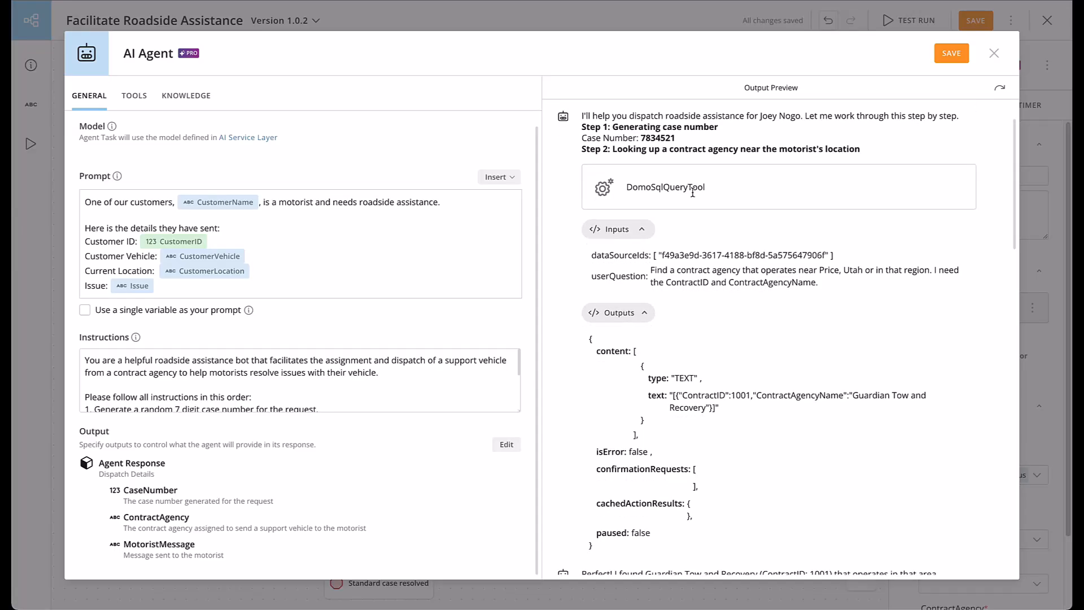
pyautogui.scroll(-3, 687, 199)
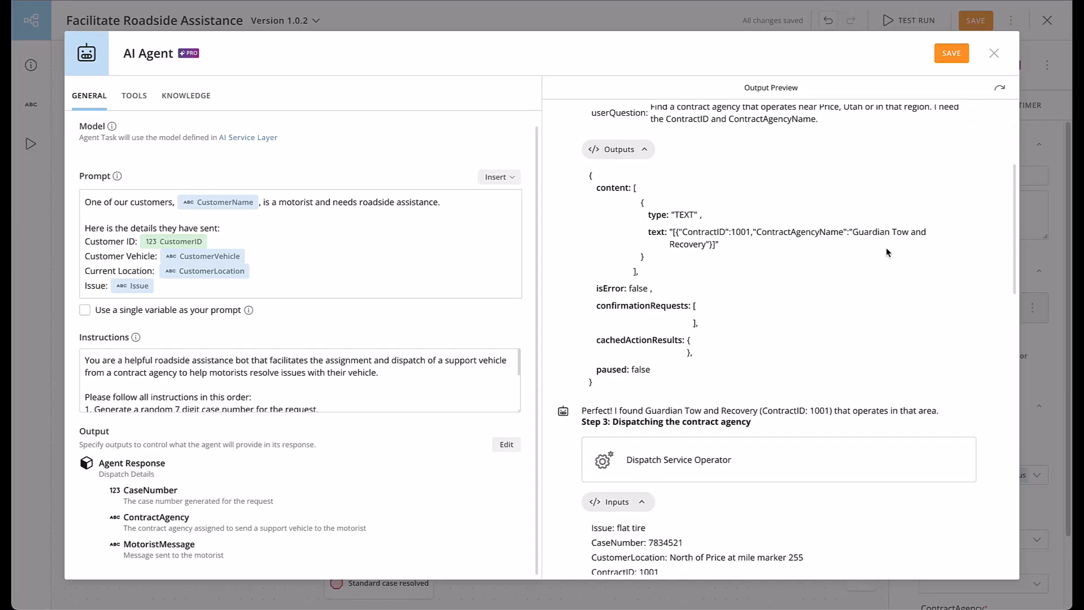
# Scroll through the remaining test output to review the dispatch, motorist notification and final output conversion steps.
pyautogui.scroll(-4, 698, 259)
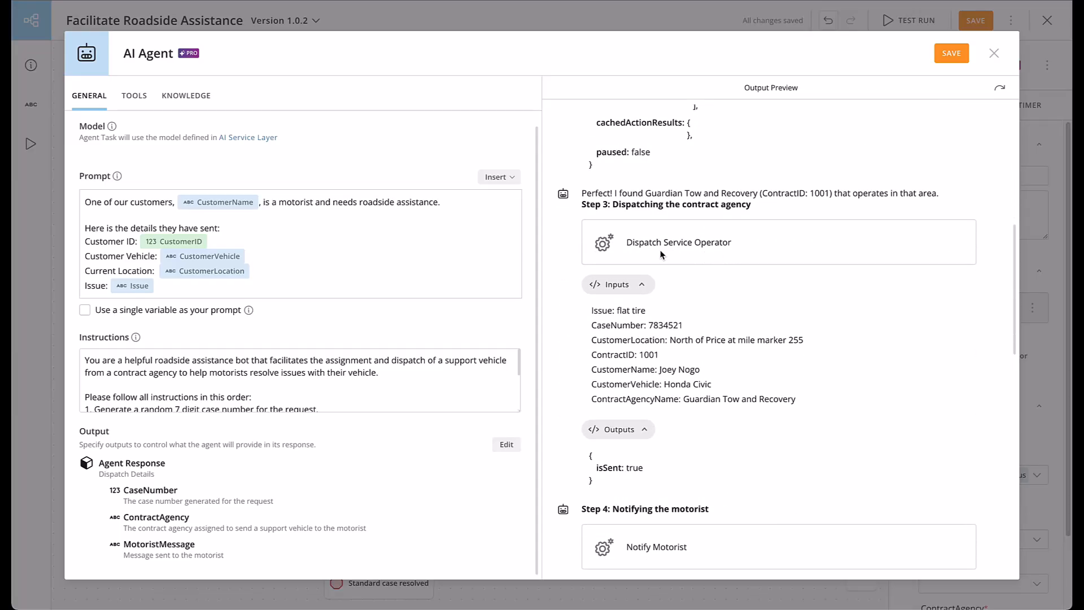
pyautogui.scroll(-1, 661, 255)
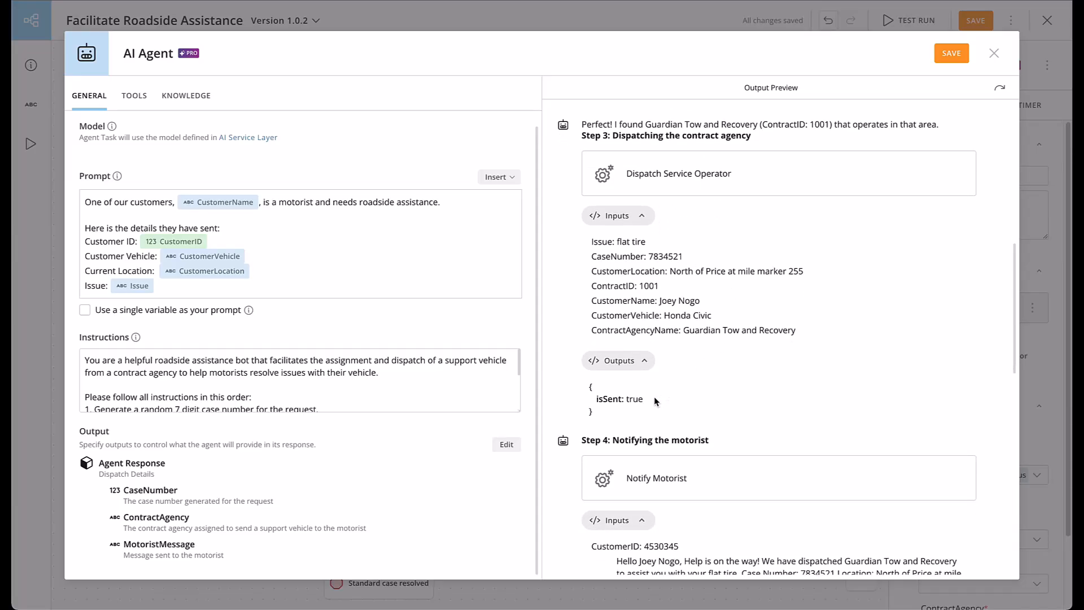
pyautogui.scroll(-4, 647, 399)
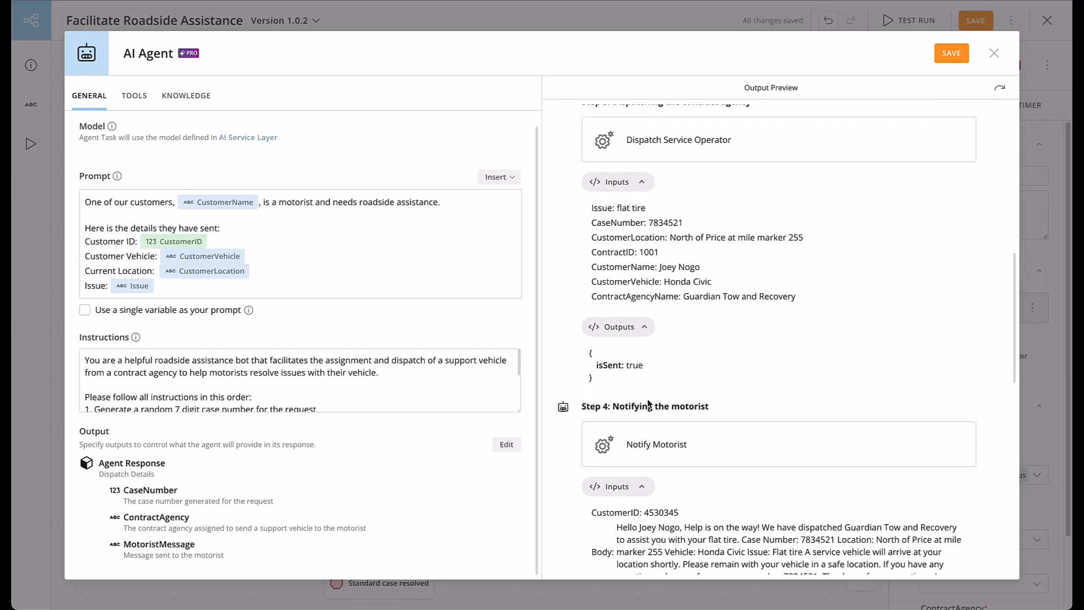
pyautogui.scroll(-1, 647, 403)
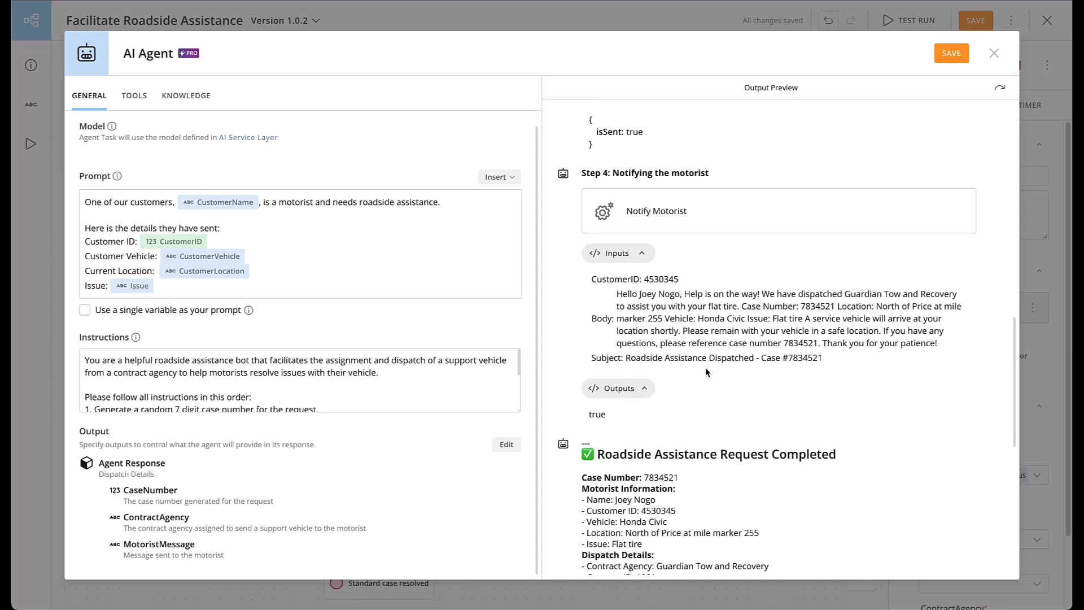
pyautogui.scroll(-5, 706, 367)
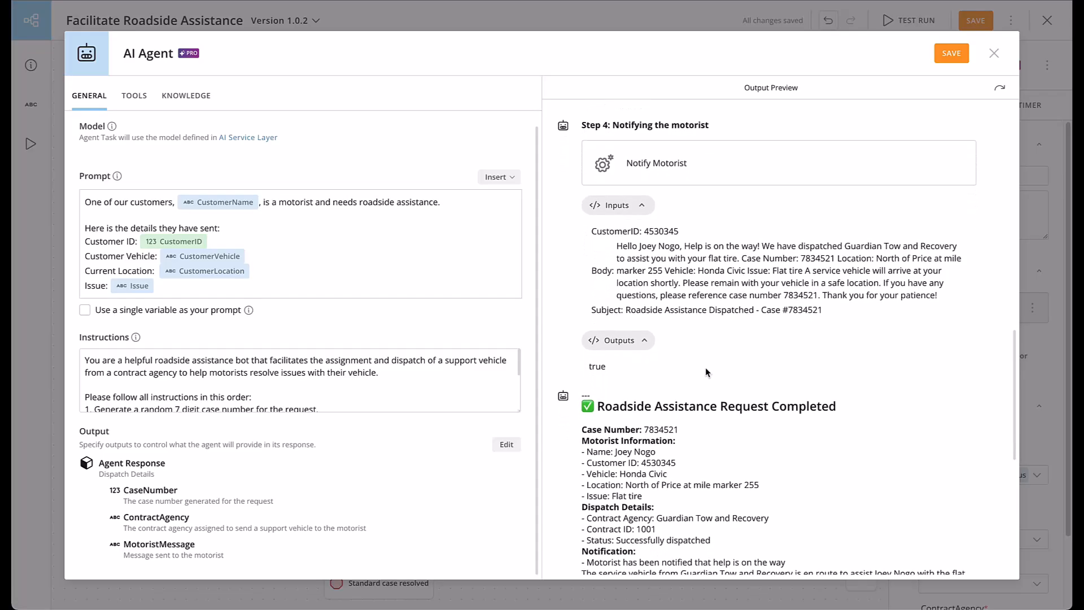
pyautogui.scroll(-4, 706, 367)
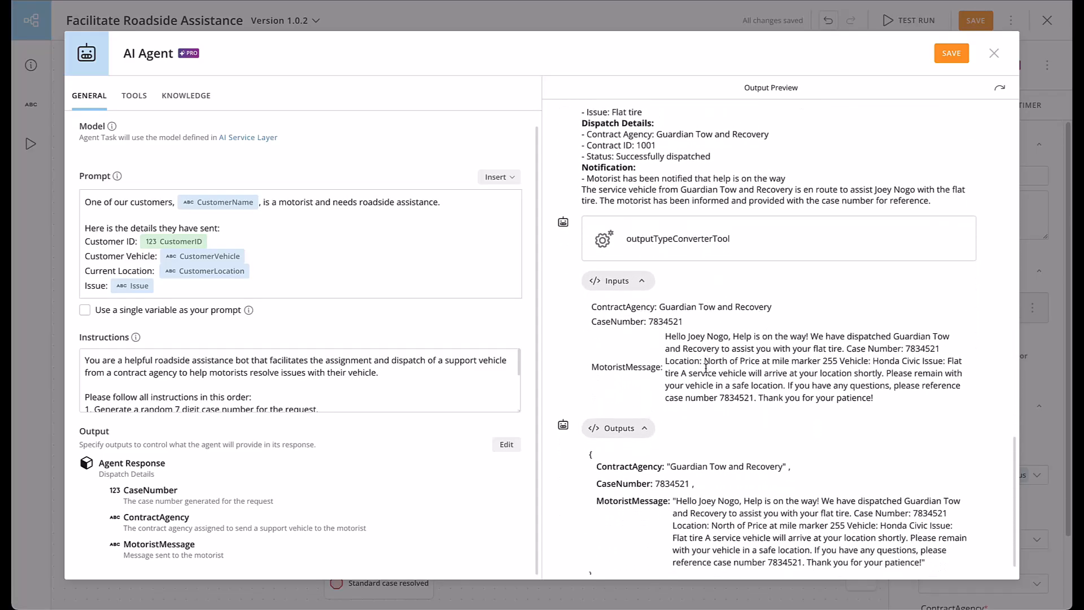